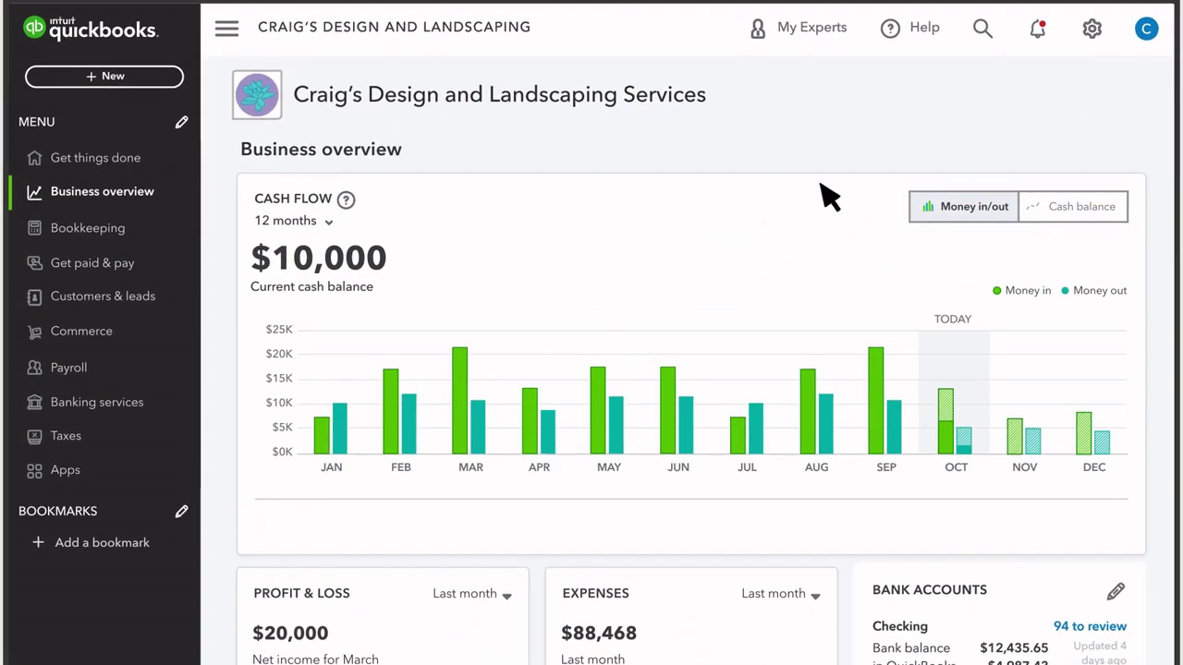
Switch the company to Accountant view, then back to Business view from the gear menu.
{"action": "left_click", "coordinate": [1092, 30]}
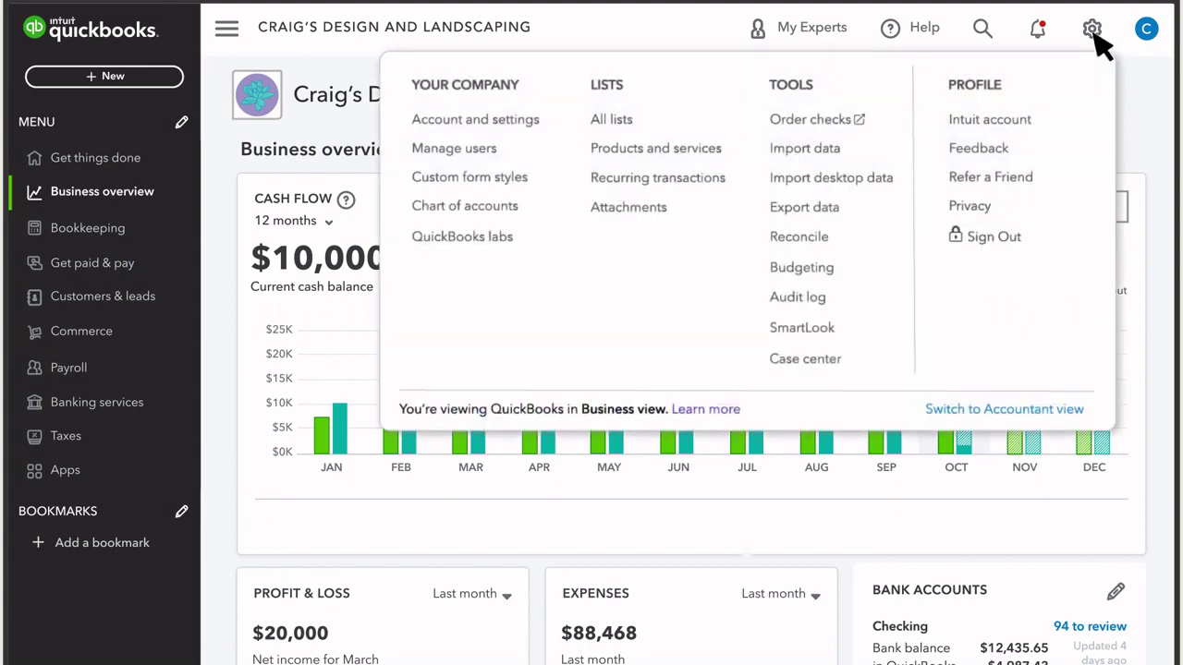
{"action": "left_click", "coordinate": [1004, 409]}
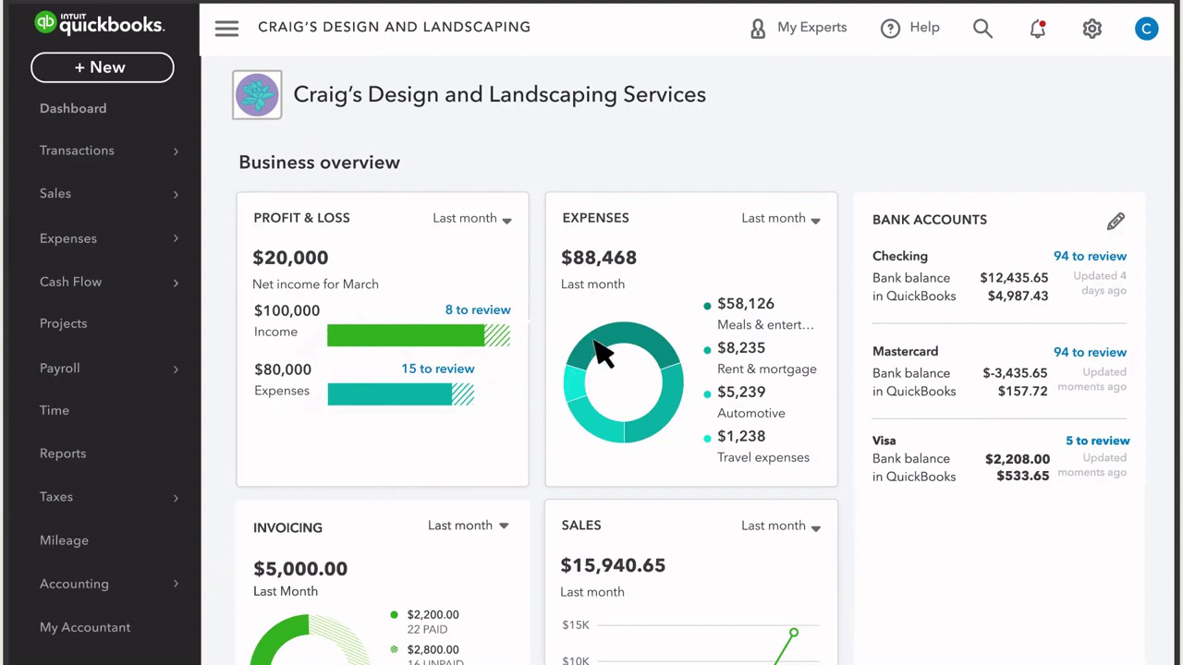
{"action": "left_click", "coordinate": [1095, 37]}
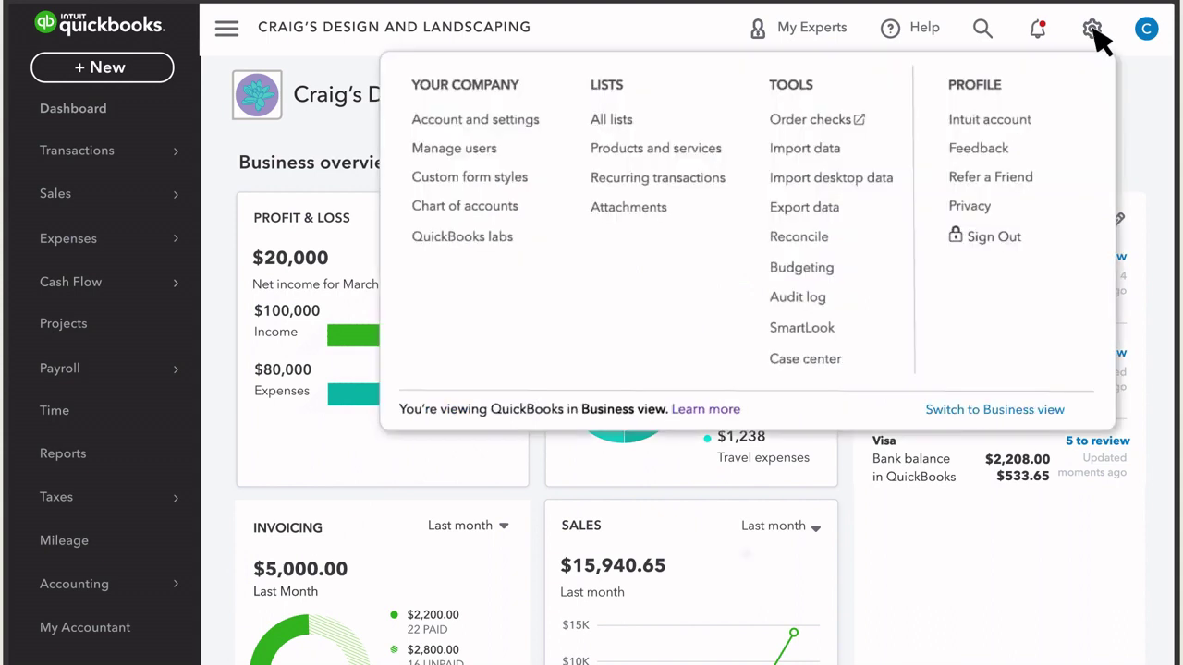
{"action": "left_click", "coordinate": [1000, 410]}
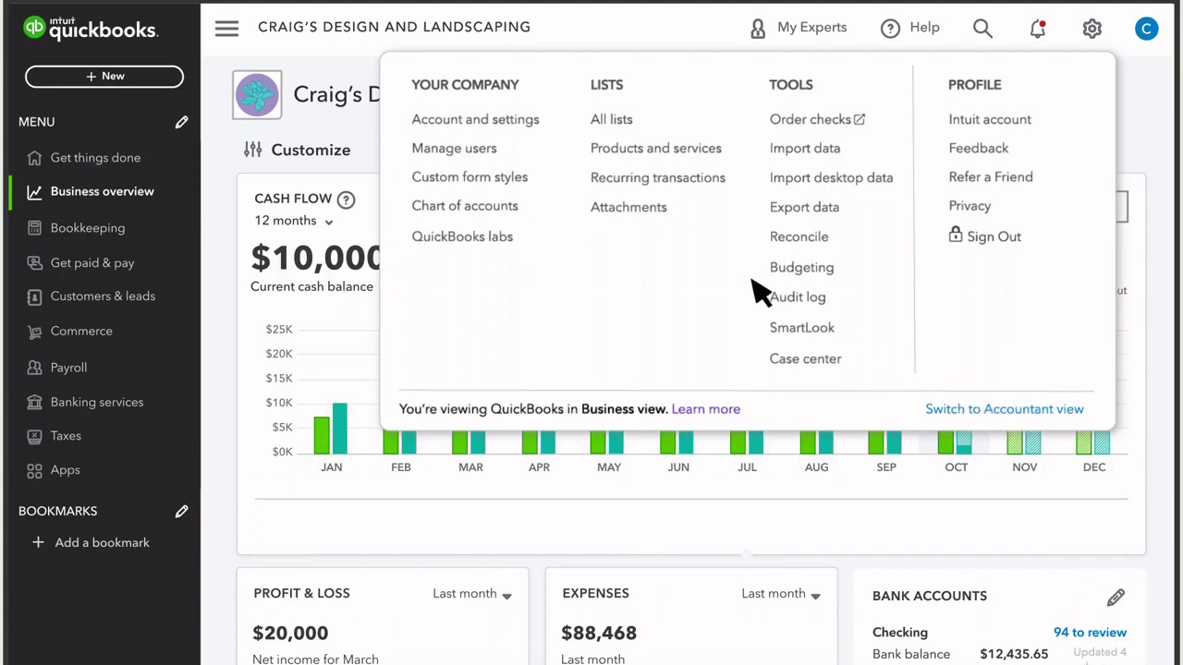
Browse the Billing & Subscription, Sales and Advanced settings pages, then go to Get things done.
{"action": "left_click", "coordinate": [502, 120]}
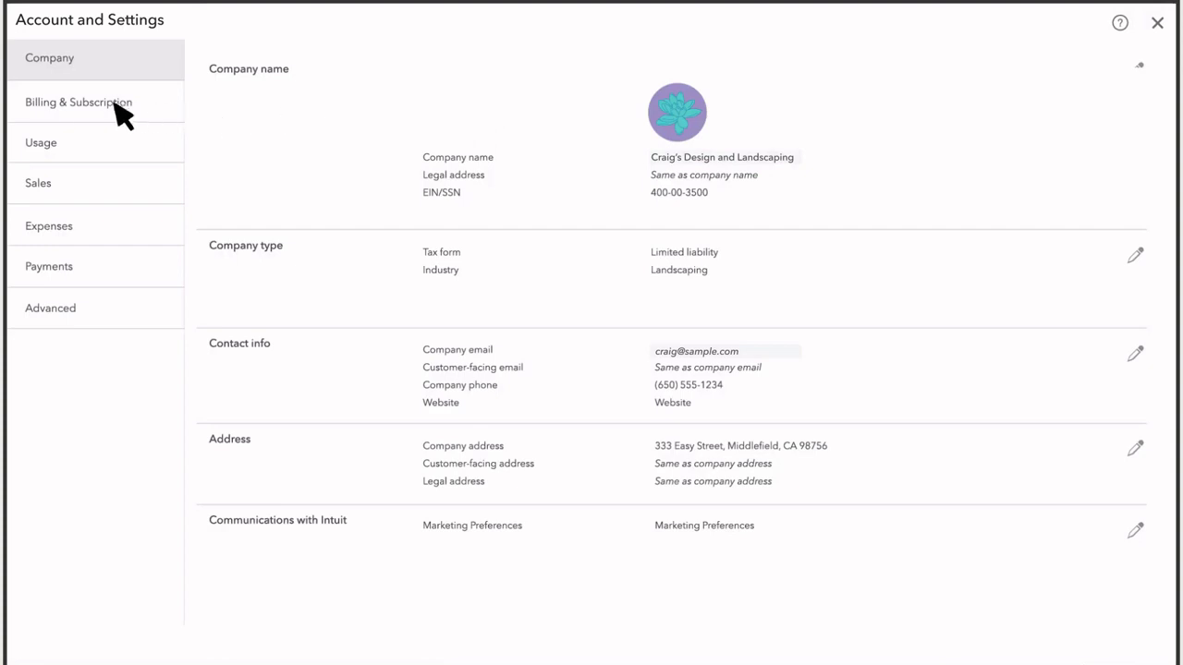
{"action": "left_click", "coordinate": [66, 104]}
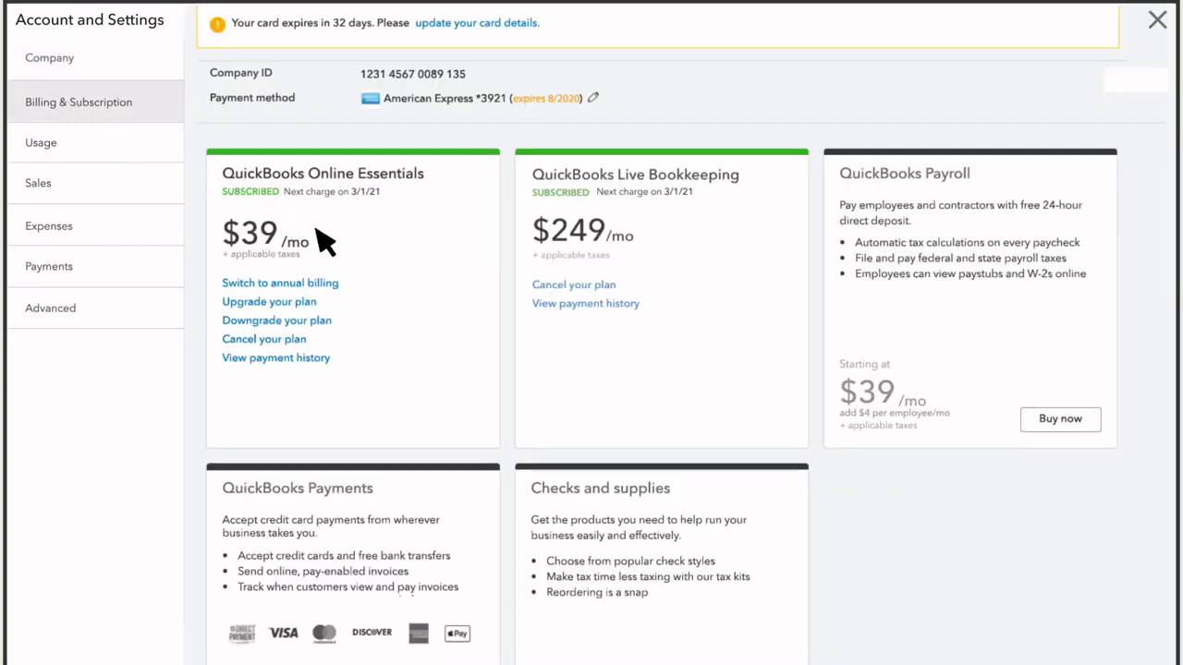
{"action": "left_click", "coordinate": [63, 189]}
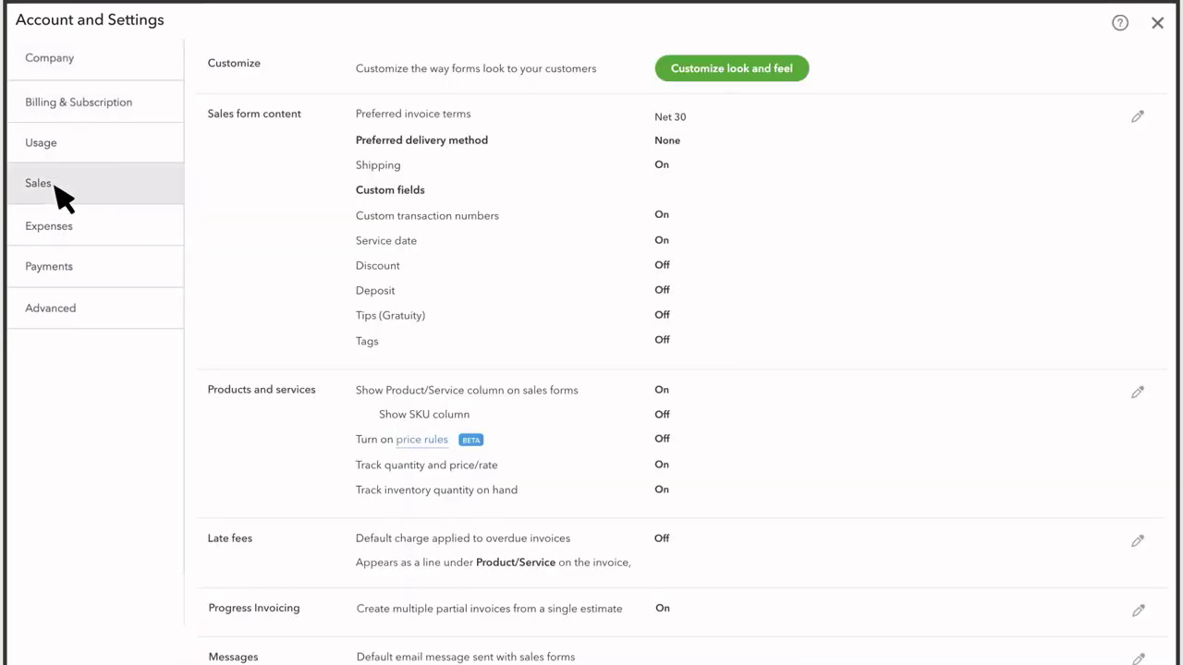
{"action": "left_click", "coordinate": [57, 312]}
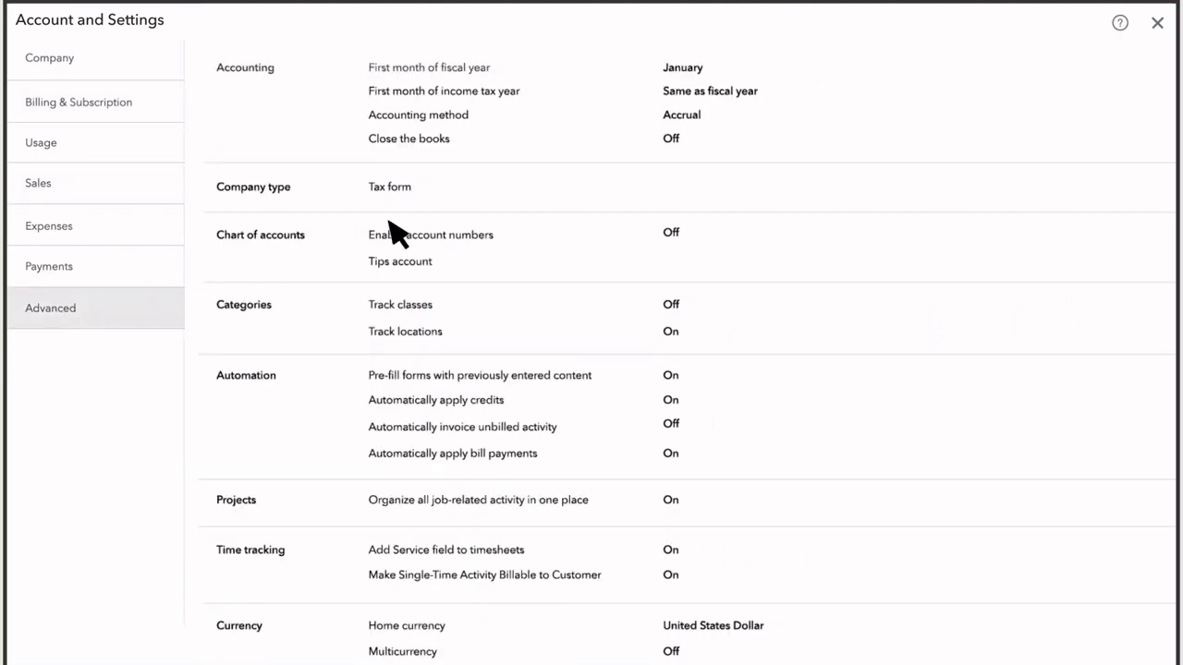
{"action": "left_click", "coordinate": [1157, 23]}
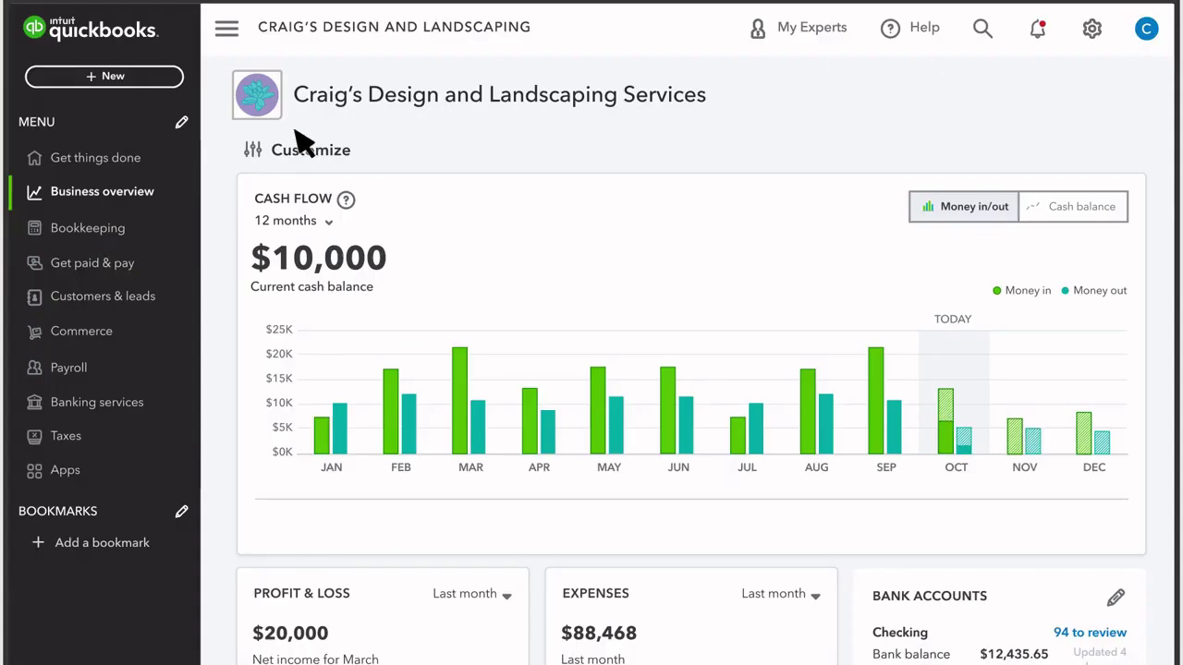
{"action": "left_click", "coordinate": [96, 165]}
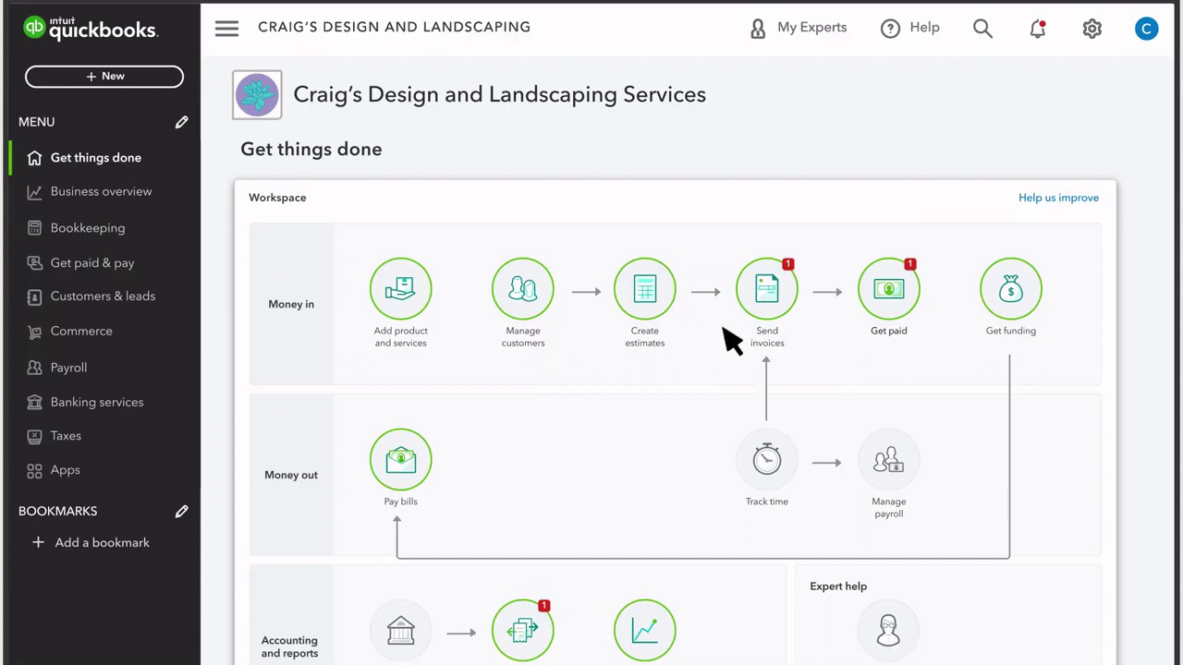
Open the Business overview dashboard and look over its cards.
{"action": "left_click", "coordinate": [109, 196]}
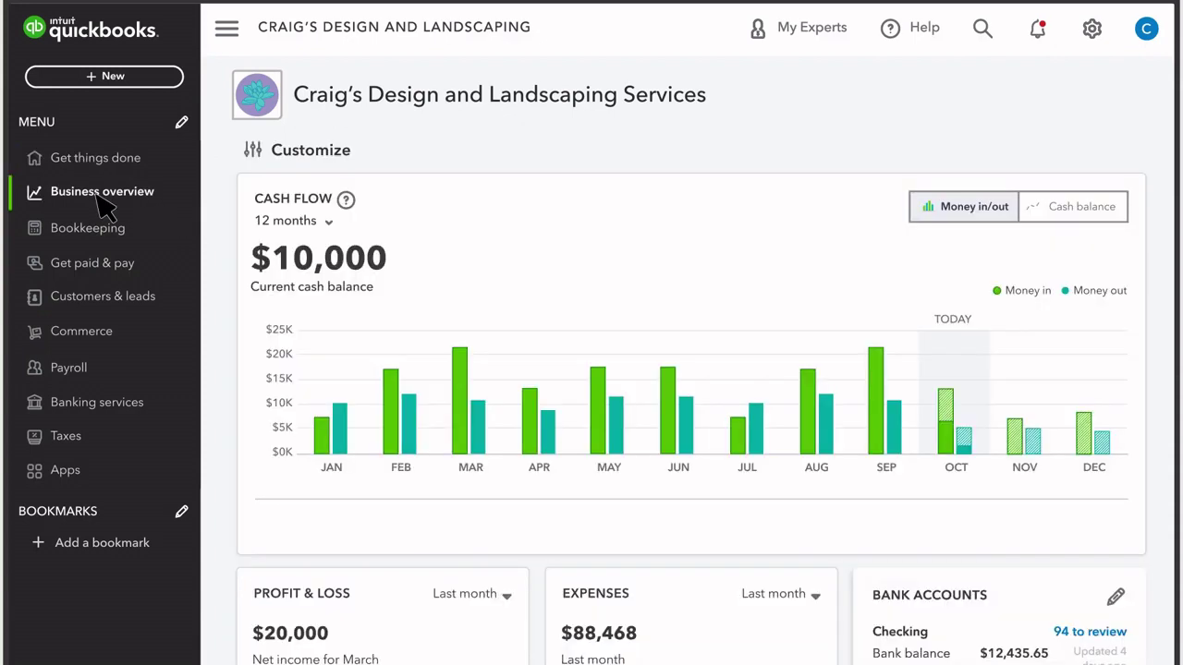
{"action": "scroll", "coordinate": [628, 483], "scroll_direction": "down", "scroll_amount": 4}
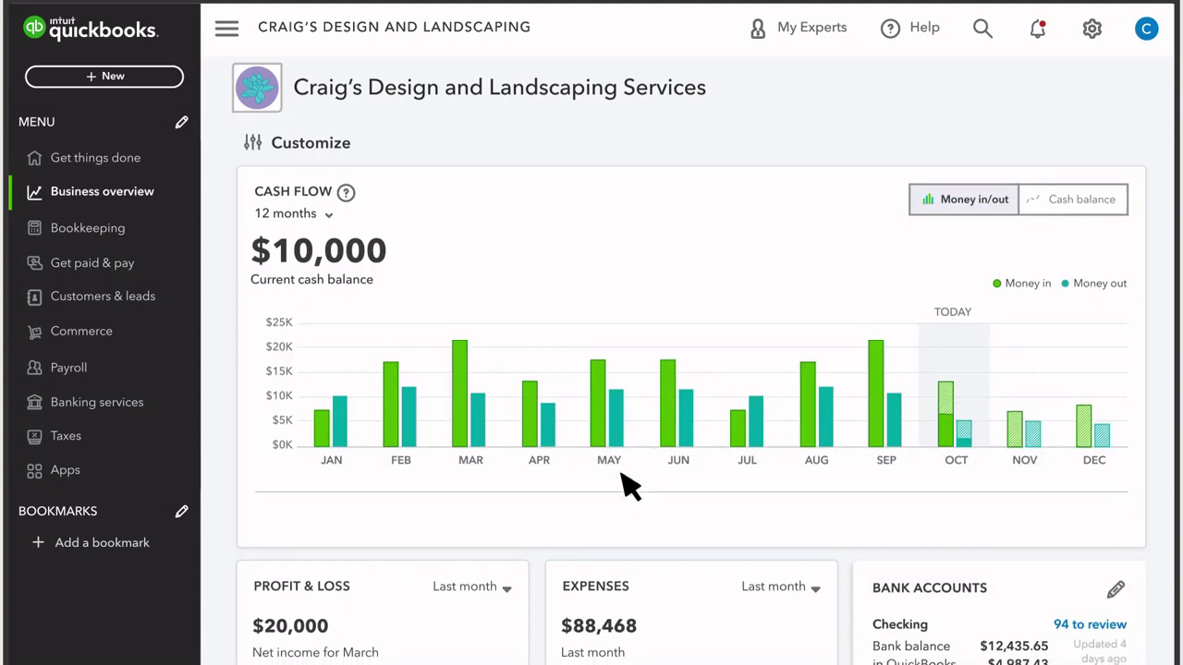
{"action": "scroll", "coordinate": [624, 488], "scroll_direction": "down", "scroll_amount": 2}
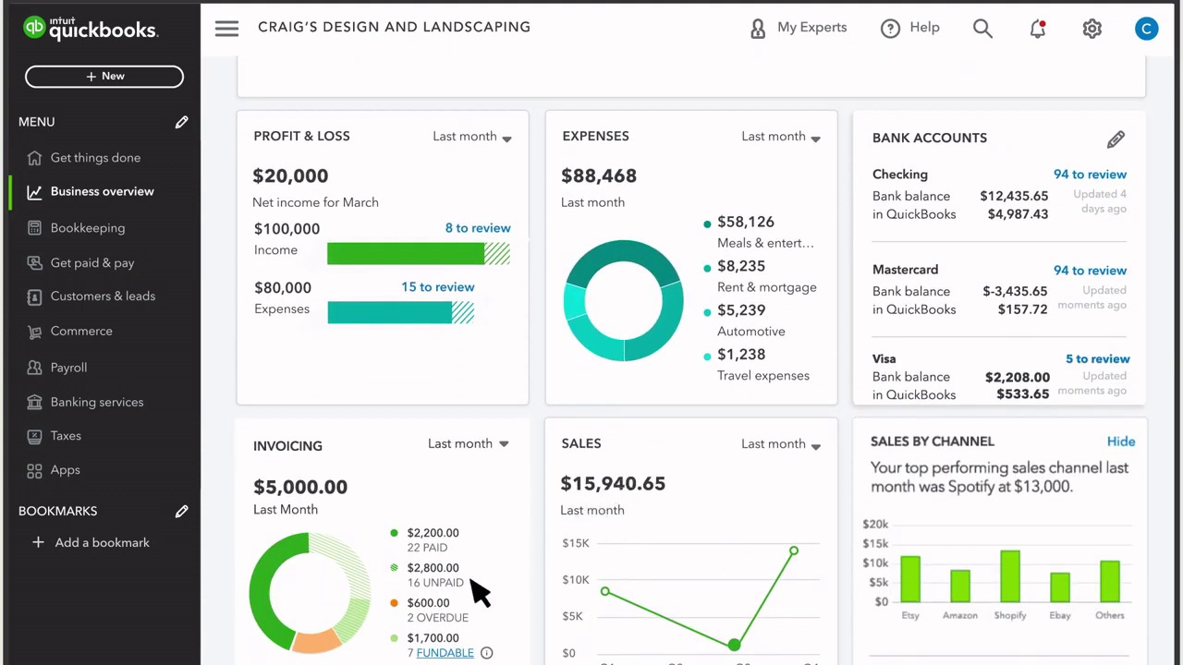
{"action": "scroll", "coordinate": [450, 509], "scroll_direction": "up", "scroll_amount": 6}
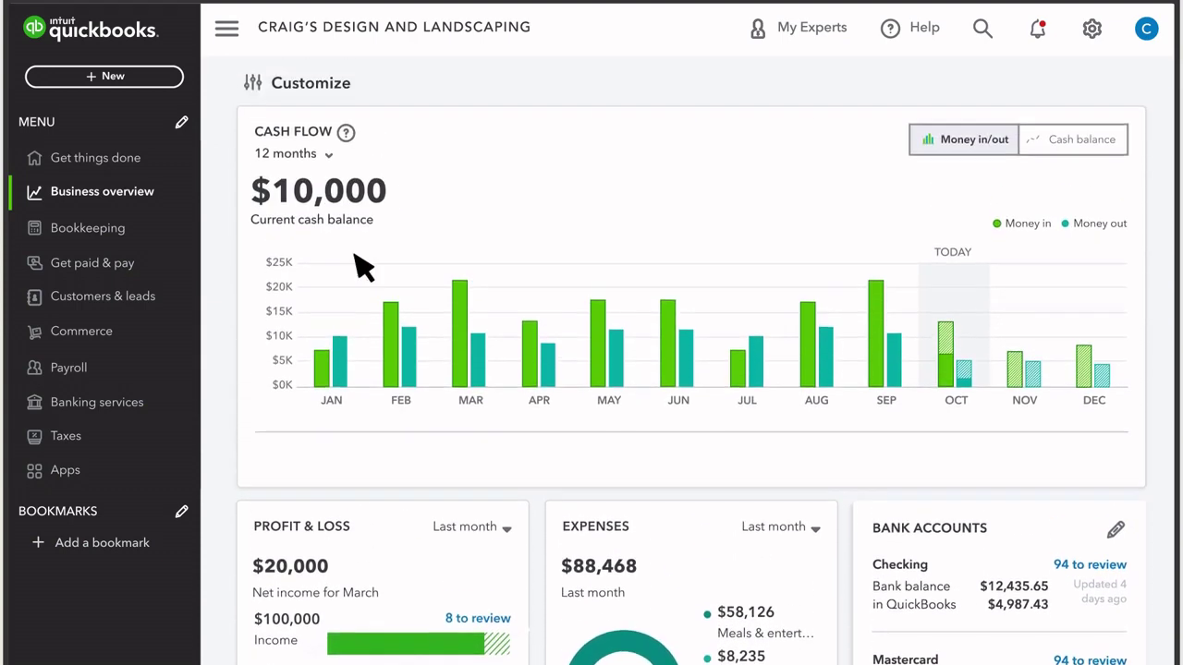
Move the Profit & Loss card to the second slot and make Bank Accounts taller.
{"action": "left_click", "coordinate": [319, 159]}
{"action": "scroll", "coordinate": [333, 170], "scroll_direction": "down", "scroll_amount": 6}
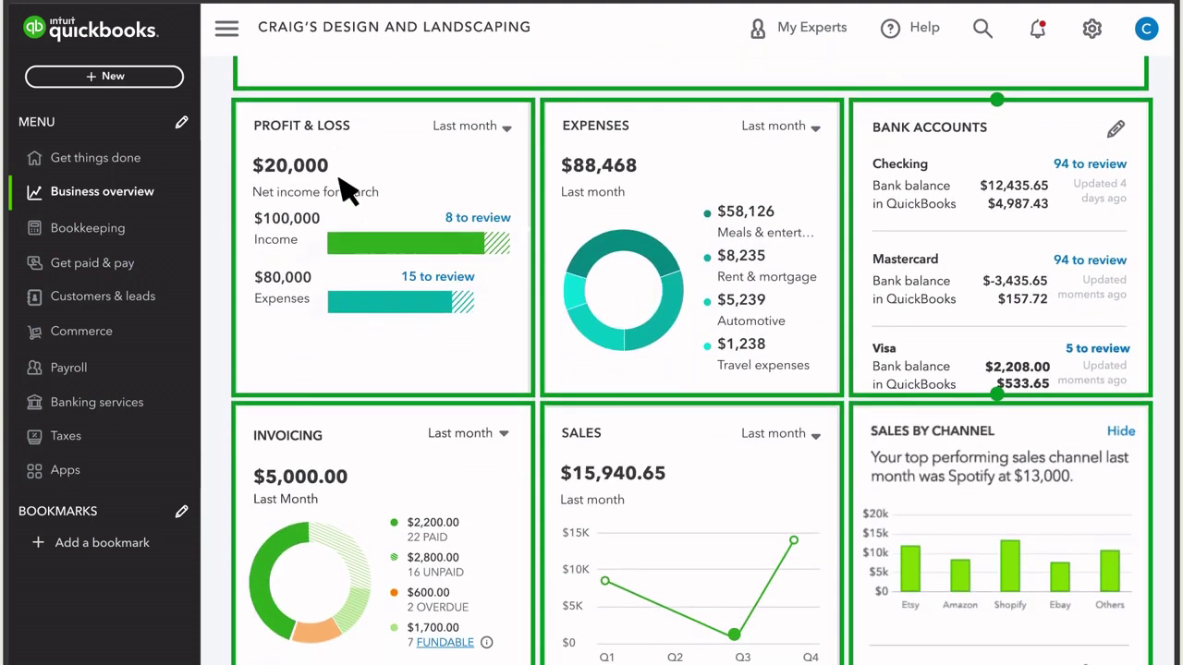
{"action": "mouse_move", "coordinate": [388, 248]}
{"action": "left_click_drag", "start_coordinate": [388, 248], "coordinate": [699, 245]}
{"action": "left_click_drag", "start_coordinate": [996, 394], "coordinate": [996, 617]}
{"action": "scroll", "coordinate": [407, 287], "scroll_direction": "up", "scroll_amount": 10}
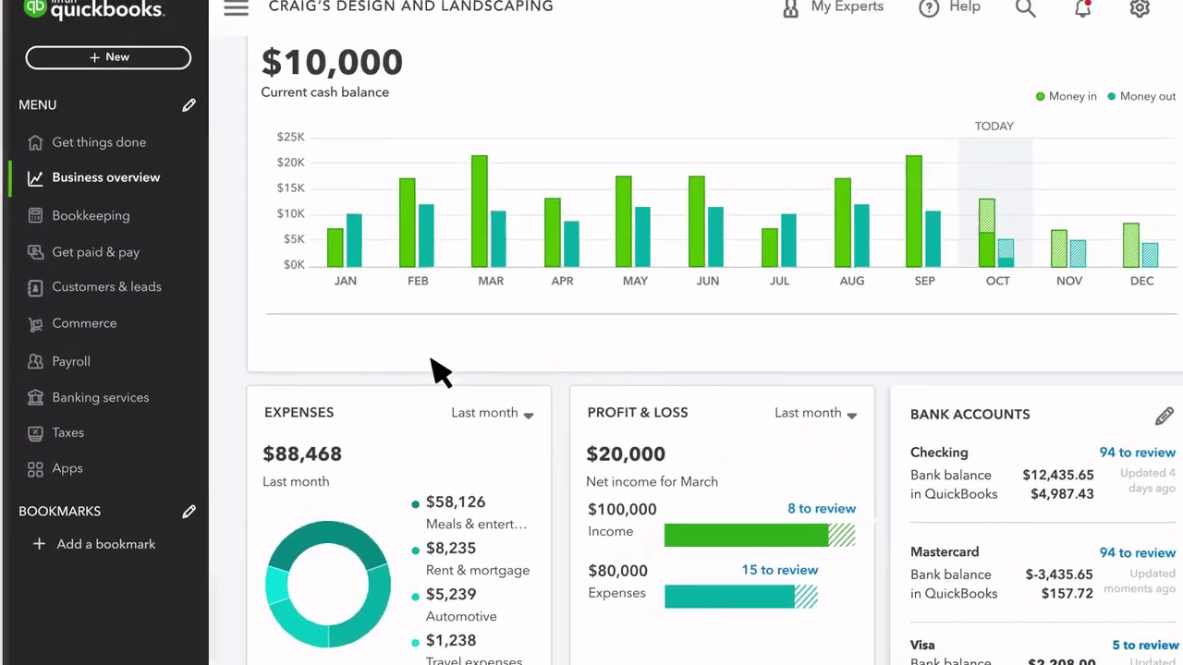
{"action": "left_click", "coordinate": [106, 107]}
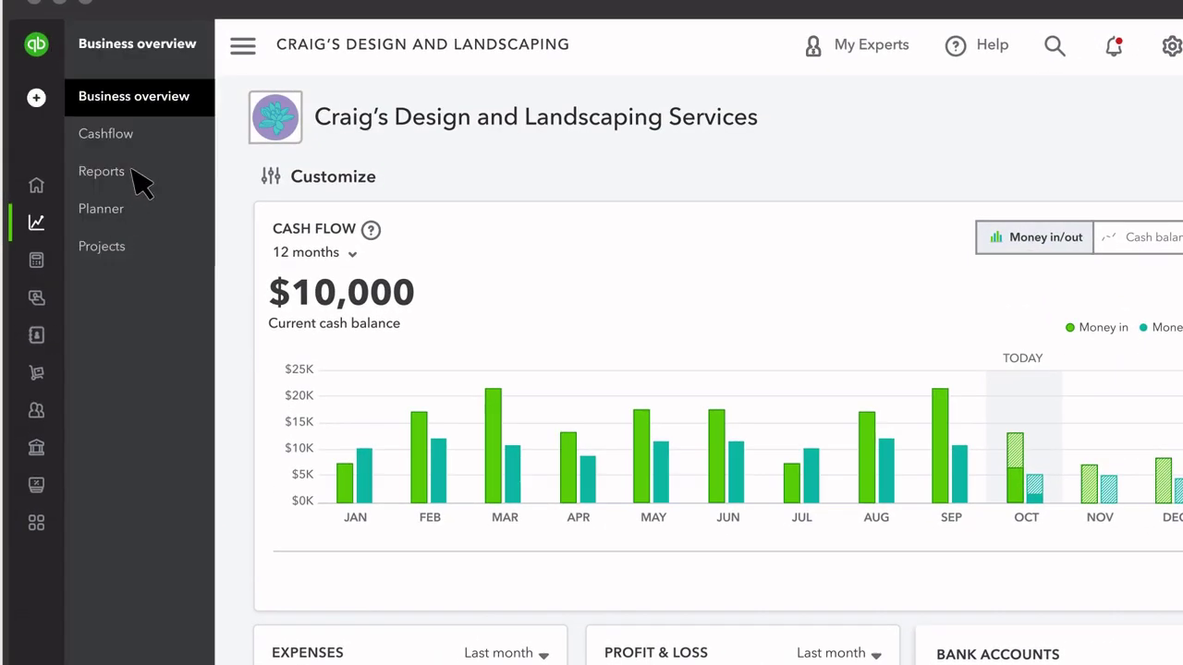
Visit the Reports and Projects pages, then open the Bookkeeping Transactions page.
{"action": "left_click", "coordinate": [101, 172]}
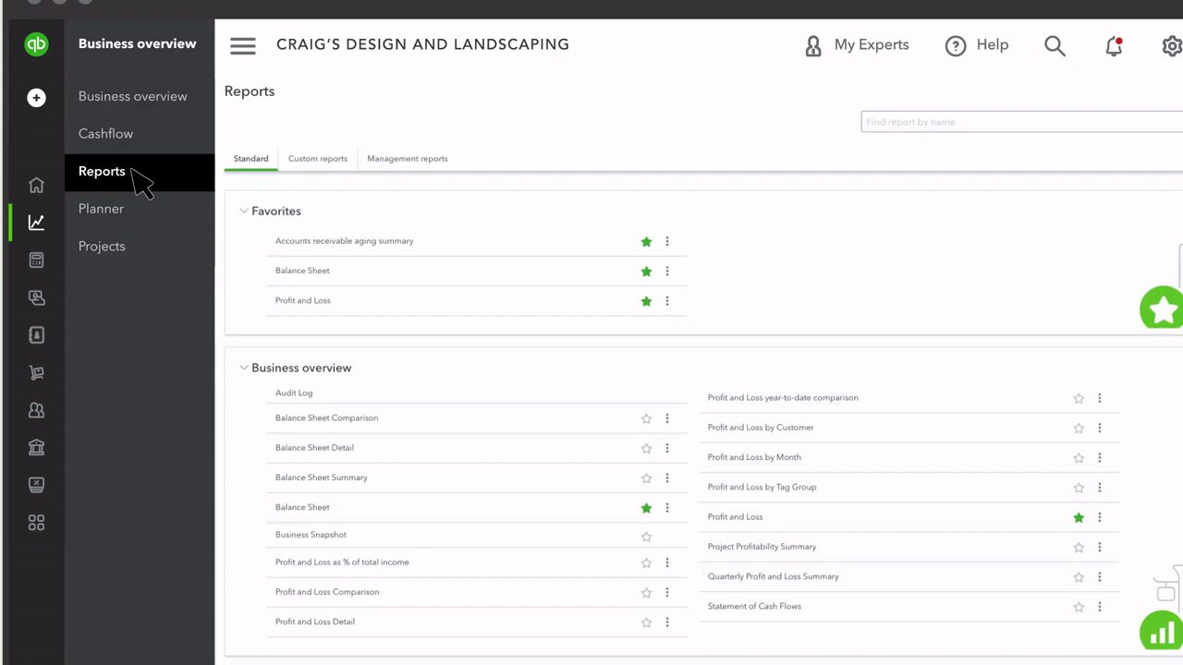
{"action": "left_click", "coordinate": [102, 247]}
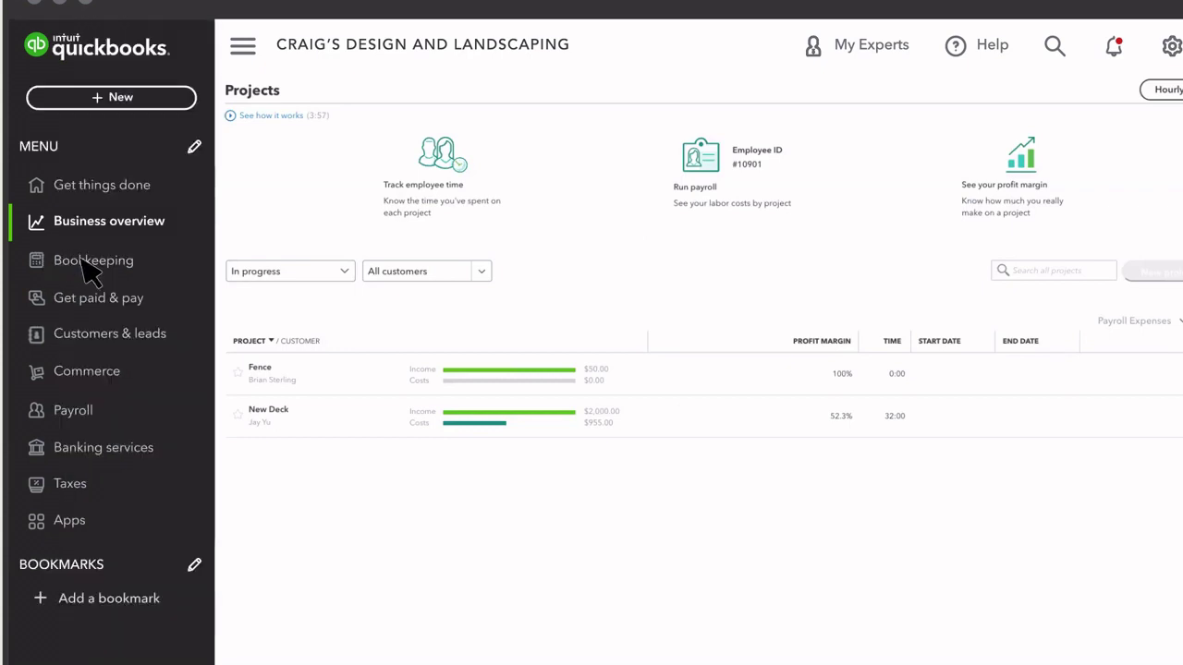
{"action": "left_click", "coordinate": [82, 261]}
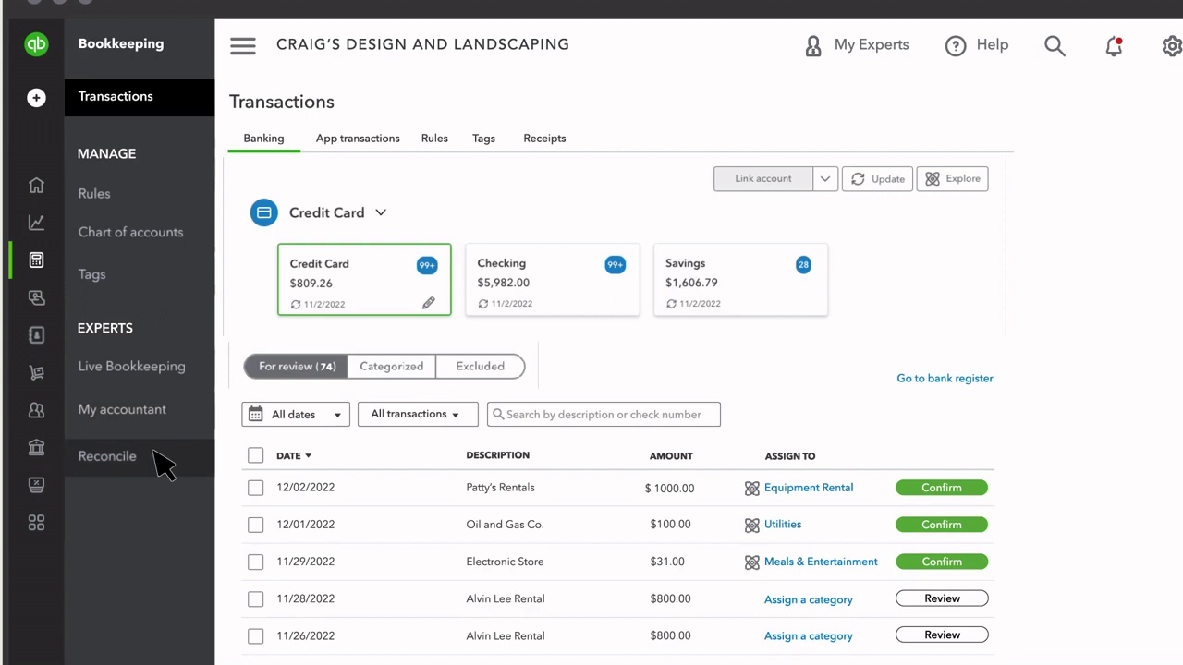
Tour the Get paid & pay, Commerce, Payroll, Banking services and Taxes pages, ending on Apps.
{"action": "left_click", "coordinate": [40, 300]}
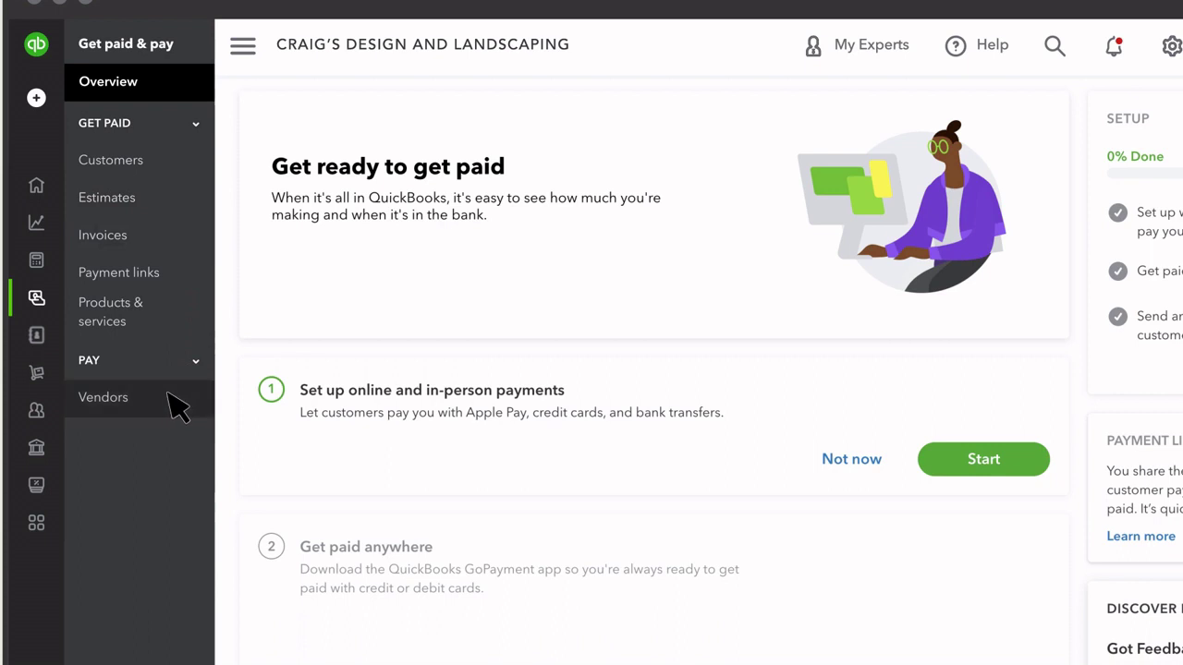
{"action": "left_click", "coordinate": [40, 374]}
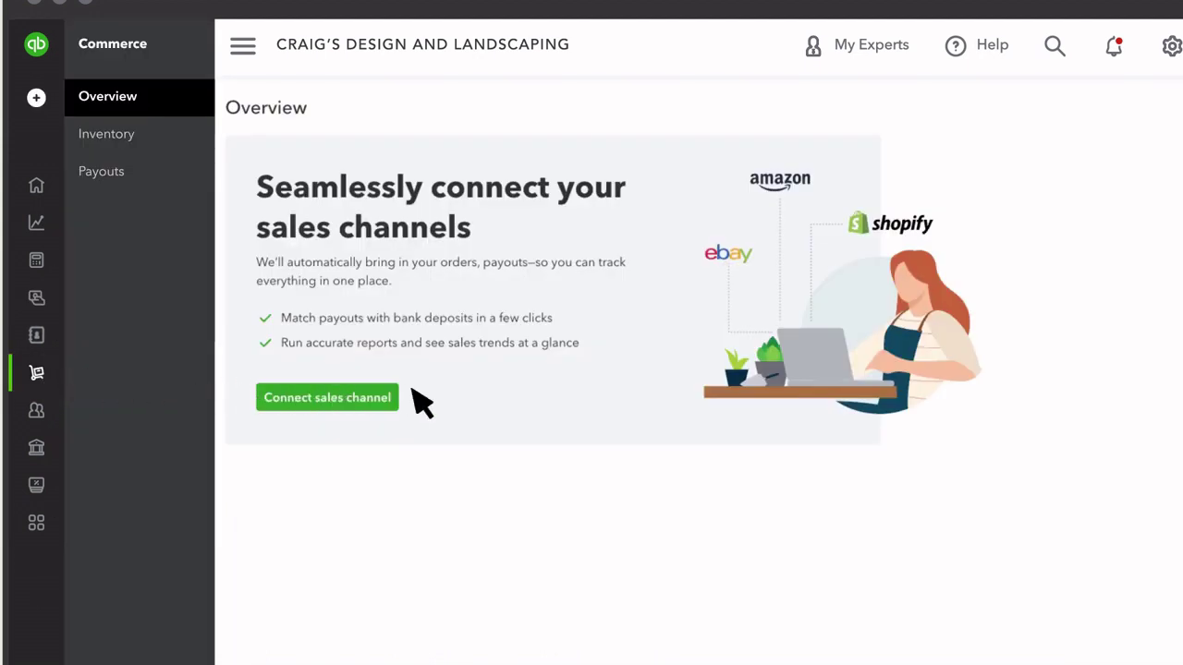
{"action": "left_click", "coordinate": [40, 416]}
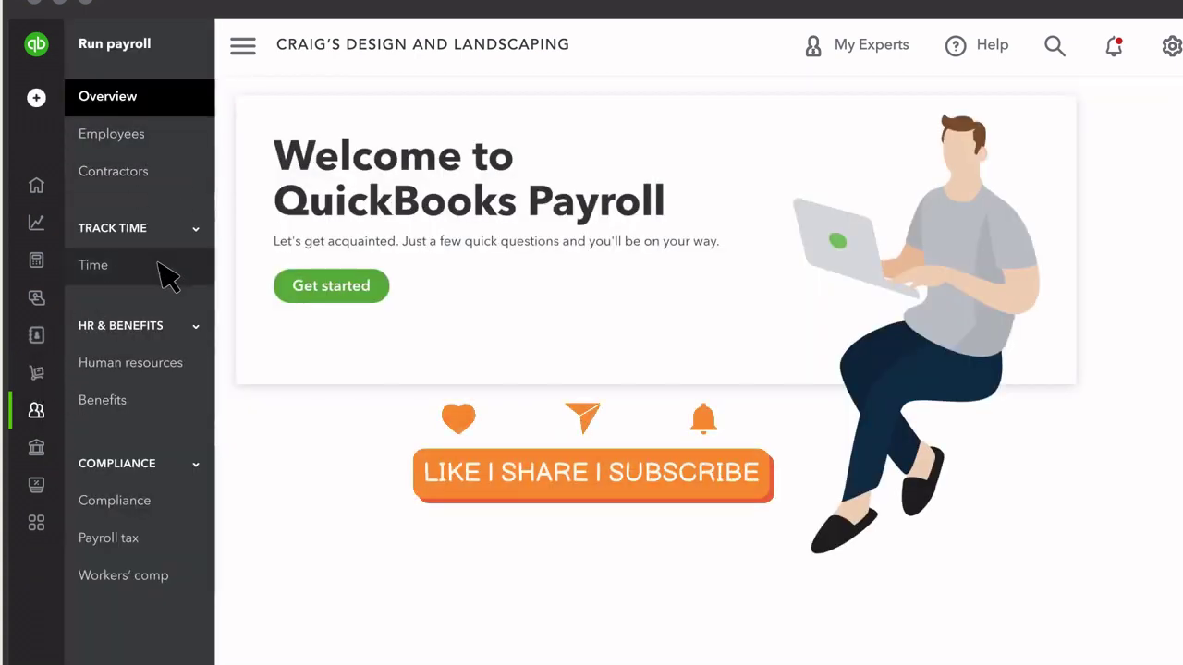
{"action": "left_click", "coordinate": [41, 451]}
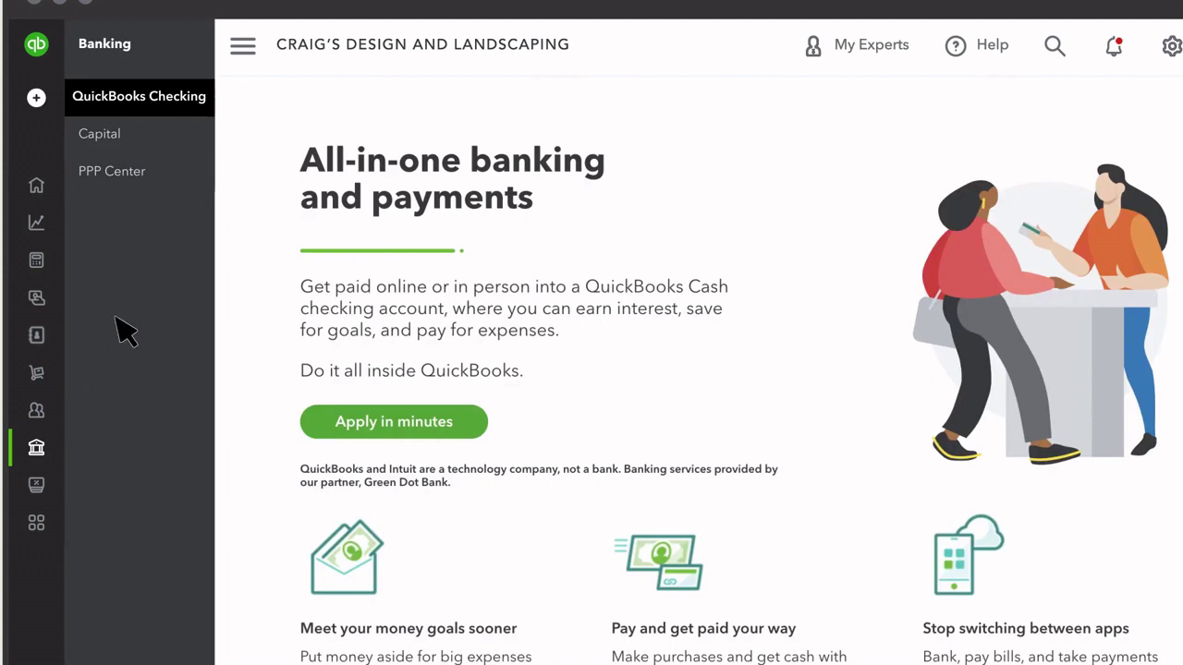
{"action": "left_click", "coordinate": [37, 490]}
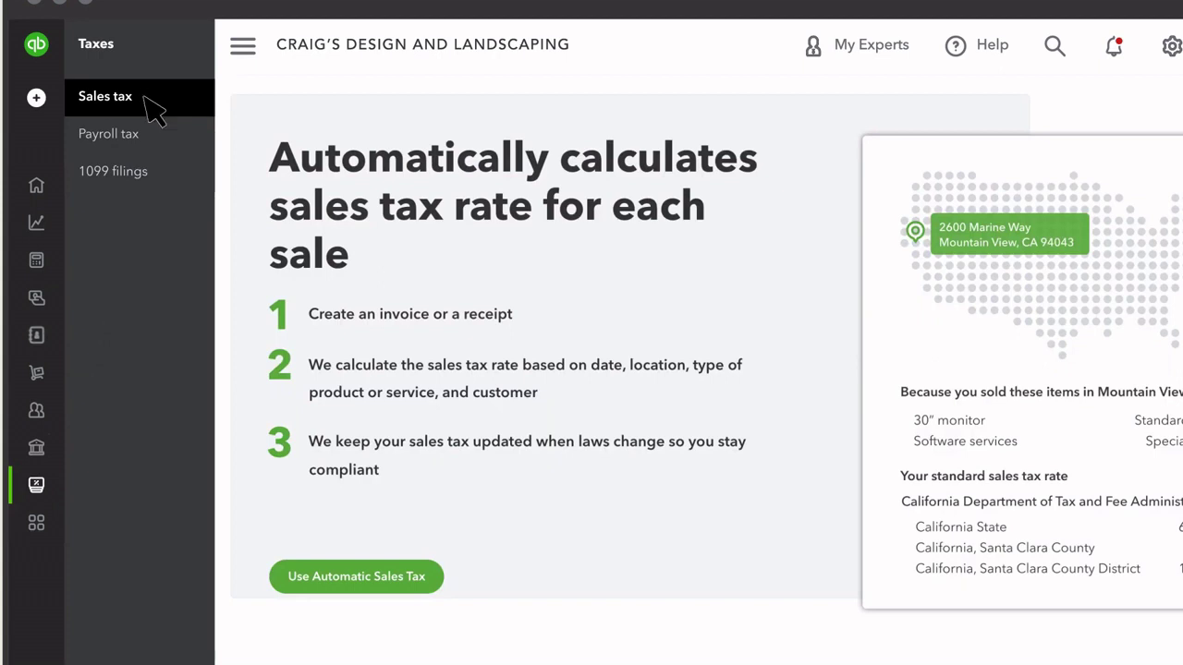
{"action": "left_click", "coordinate": [42, 530]}
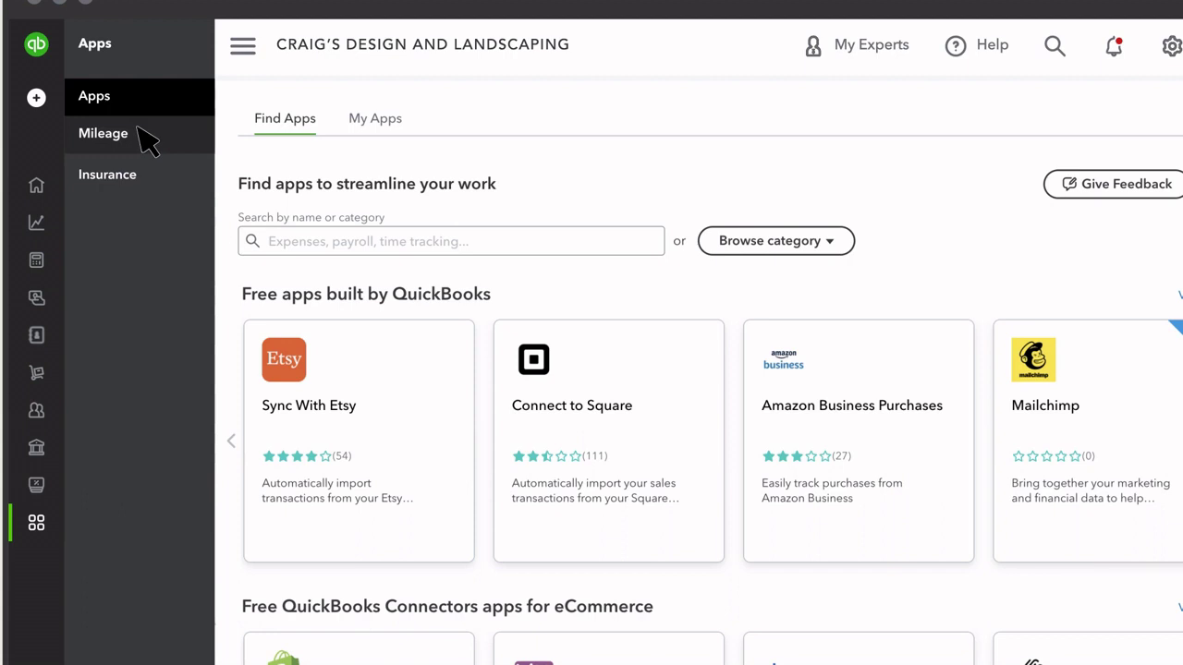
{"action": "mouse_move", "coordinate": [39, 100]}
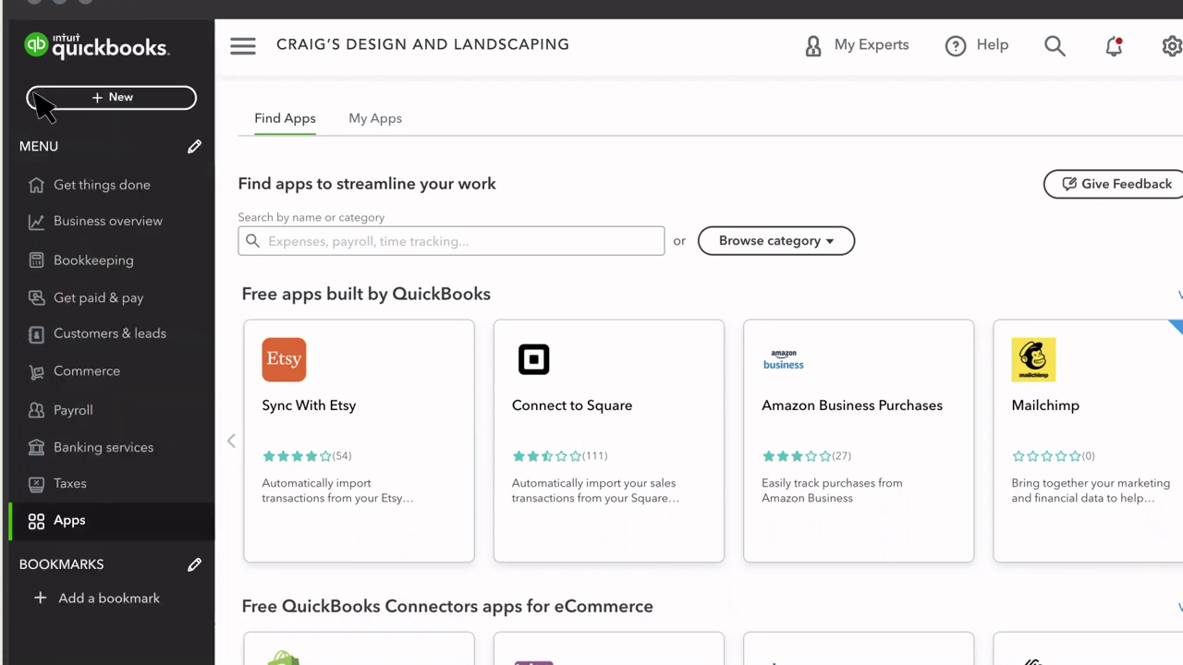
{"action": "left_click", "coordinate": [104, 100]}
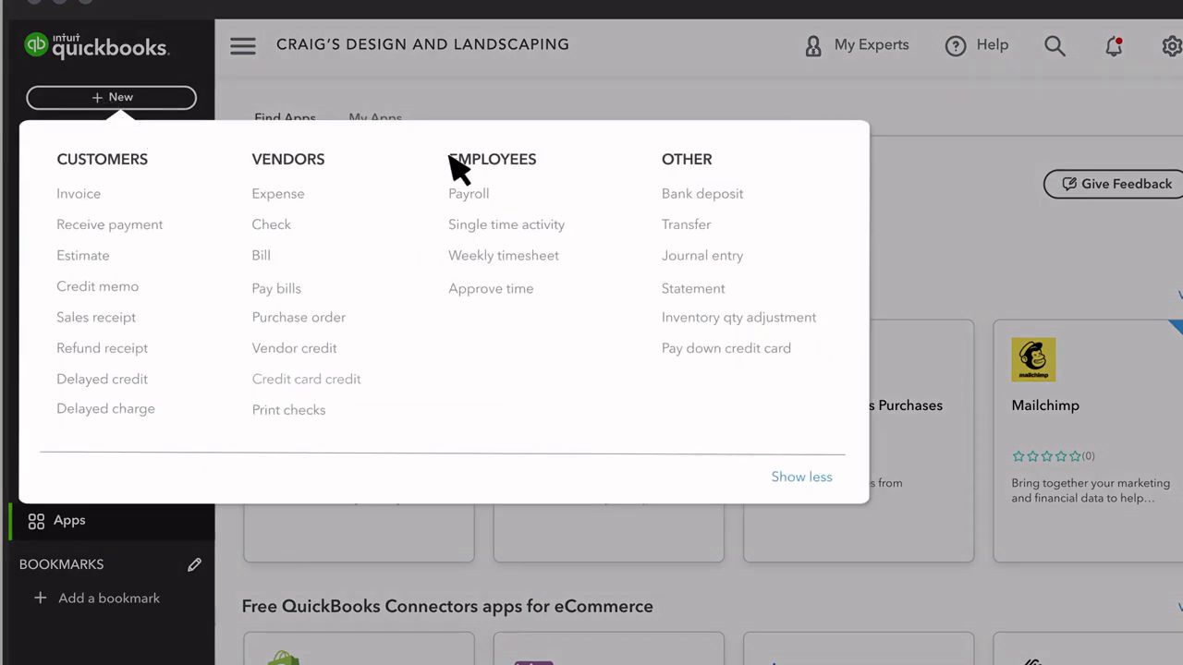
{"action": "key", "text": "Escape"}
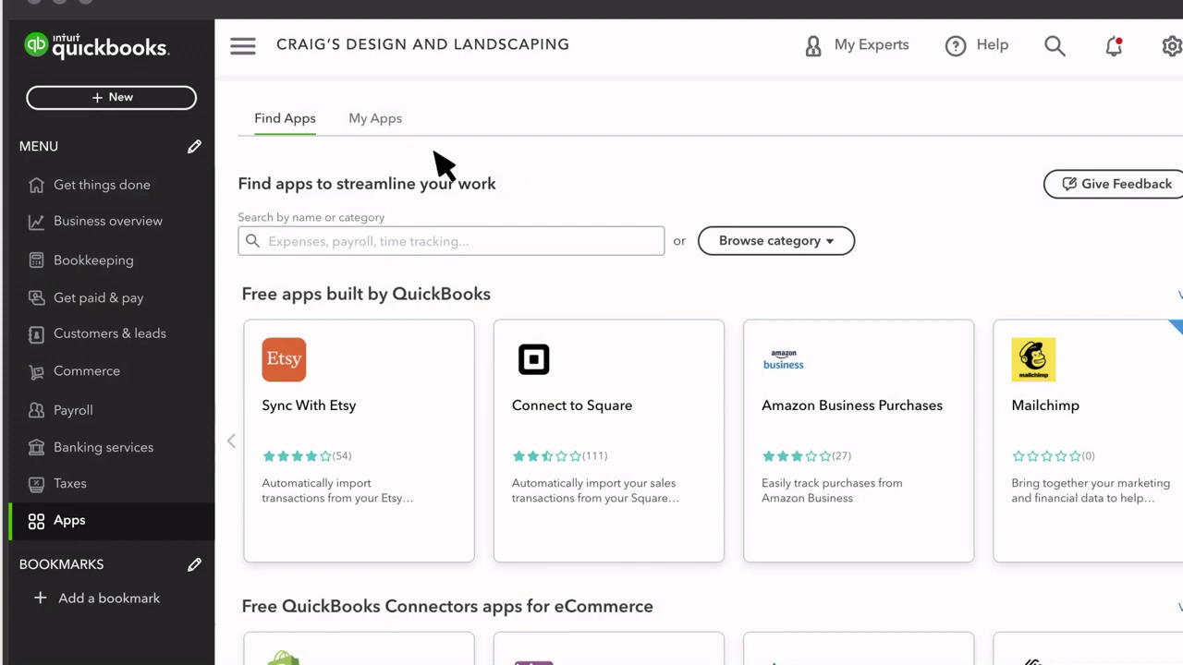
{"action": "left_click", "coordinate": [194, 148]}
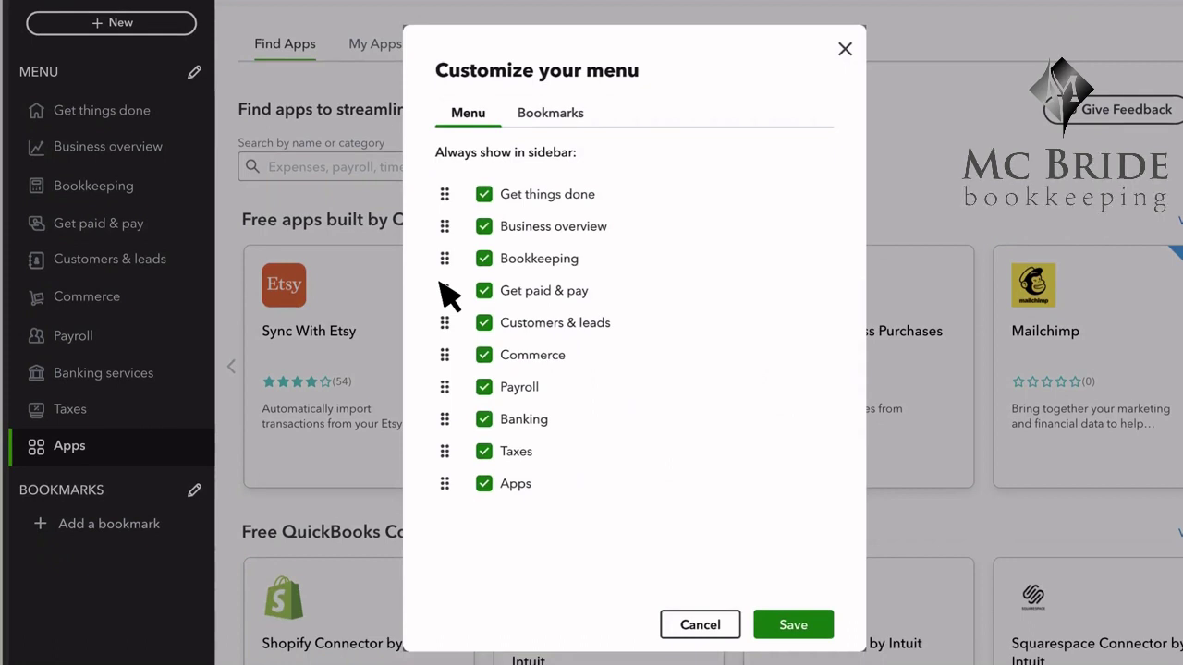
Move Get paid & pay below Customers & leads, unpin Apps, bookmark Bills and Benefits, and open Help.
{"action": "left_click_drag", "start_coordinate": [449, 293], "coordinate": [449, 328]}
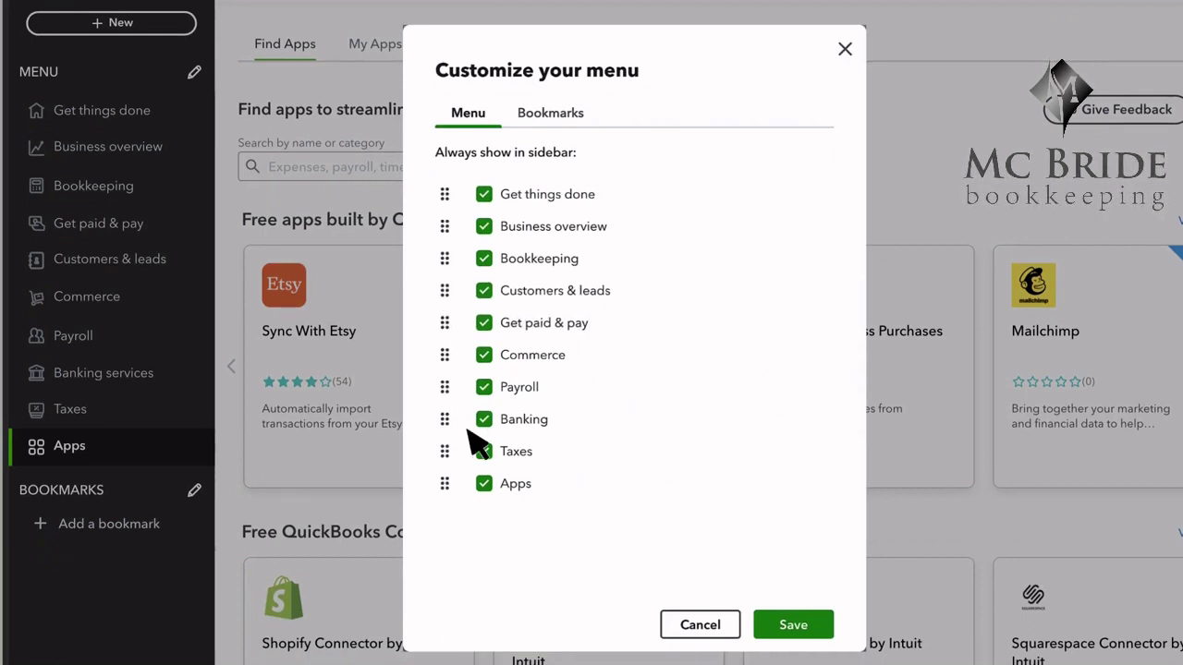
{"action": "left_click", "coordinate": [484, 484]}
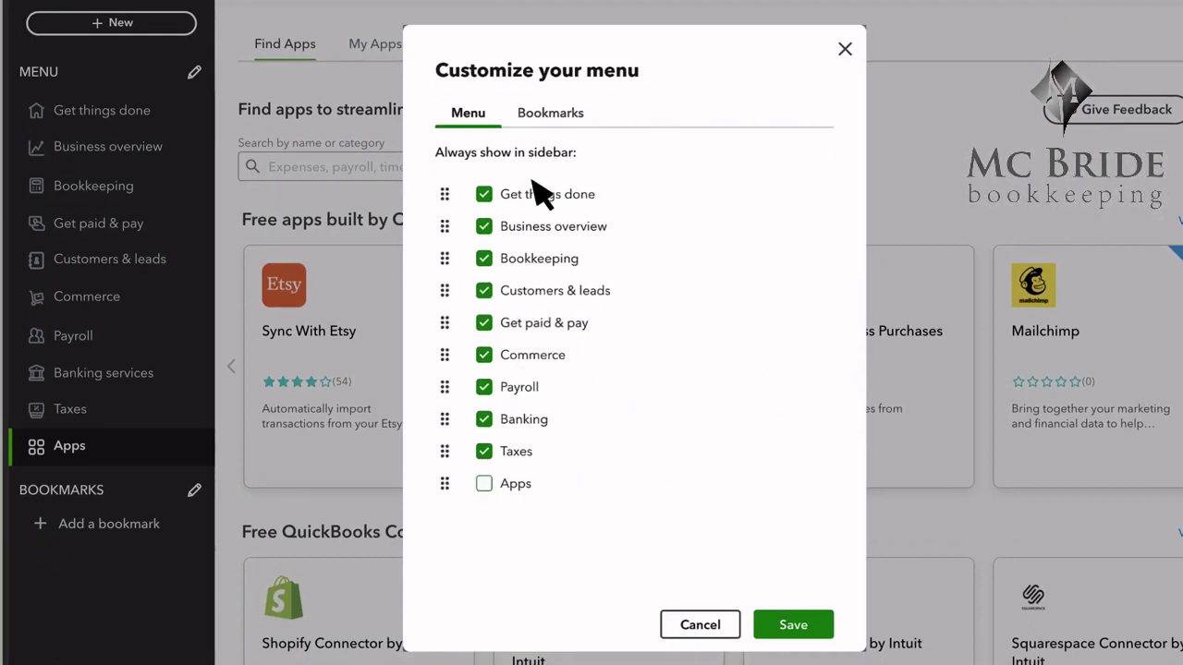
{"action": "left_click", "coordinate": [548, 114]}
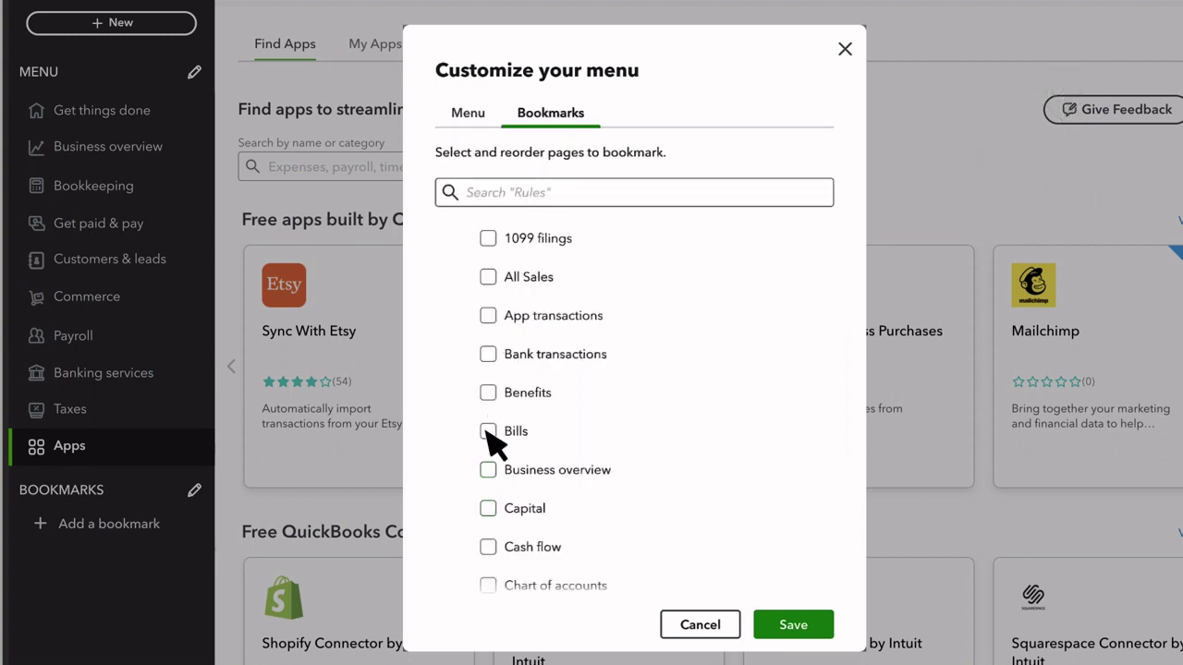
{"action": "left_click", "coordinate": [488, 391]}
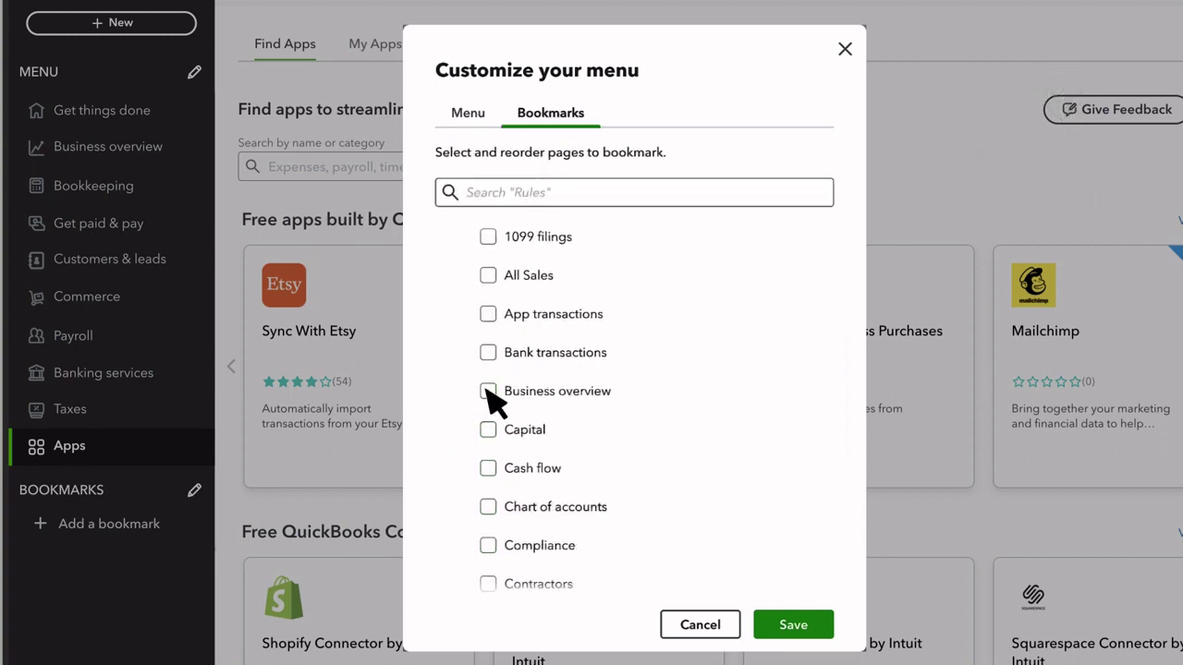
{"action": "left_click", "coordinate": [795, 631]}
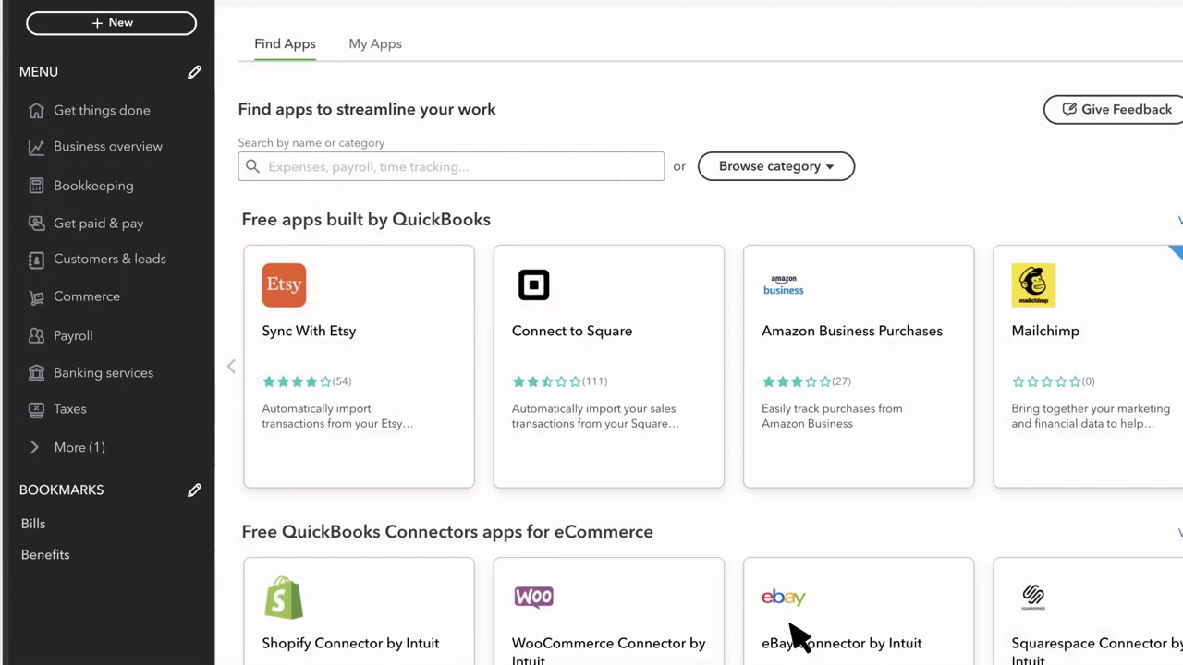
{"action": "left_click", "coordinate": [35, 447]}
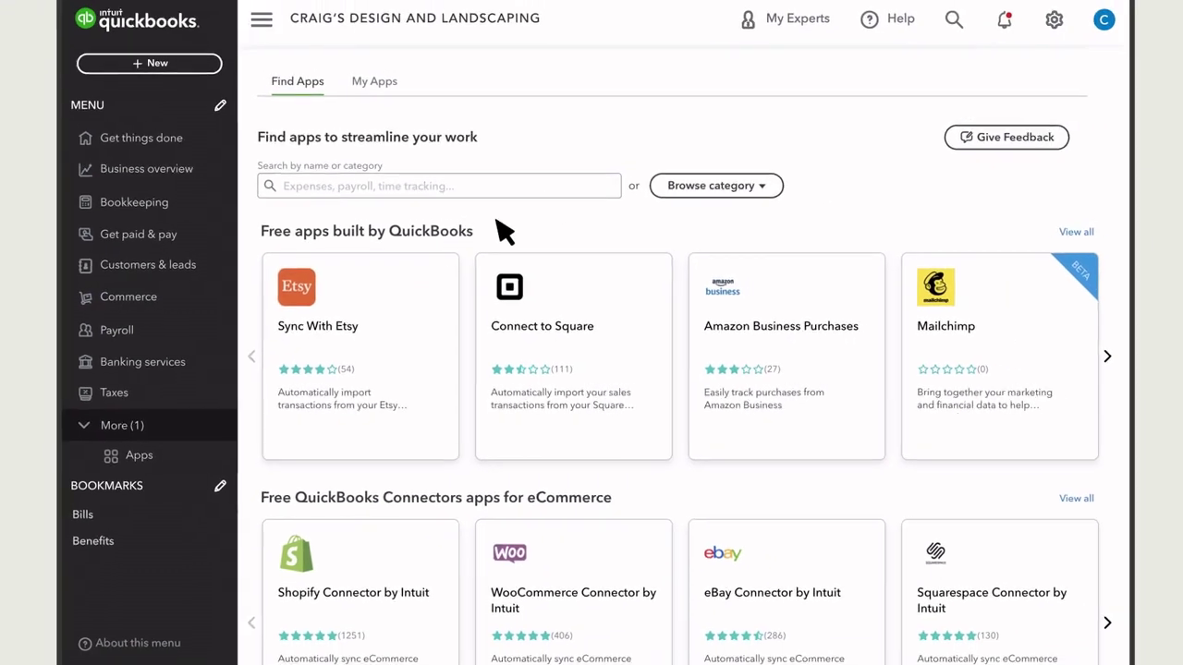
{"action": "left_click", "coordinate": [879, 33]}
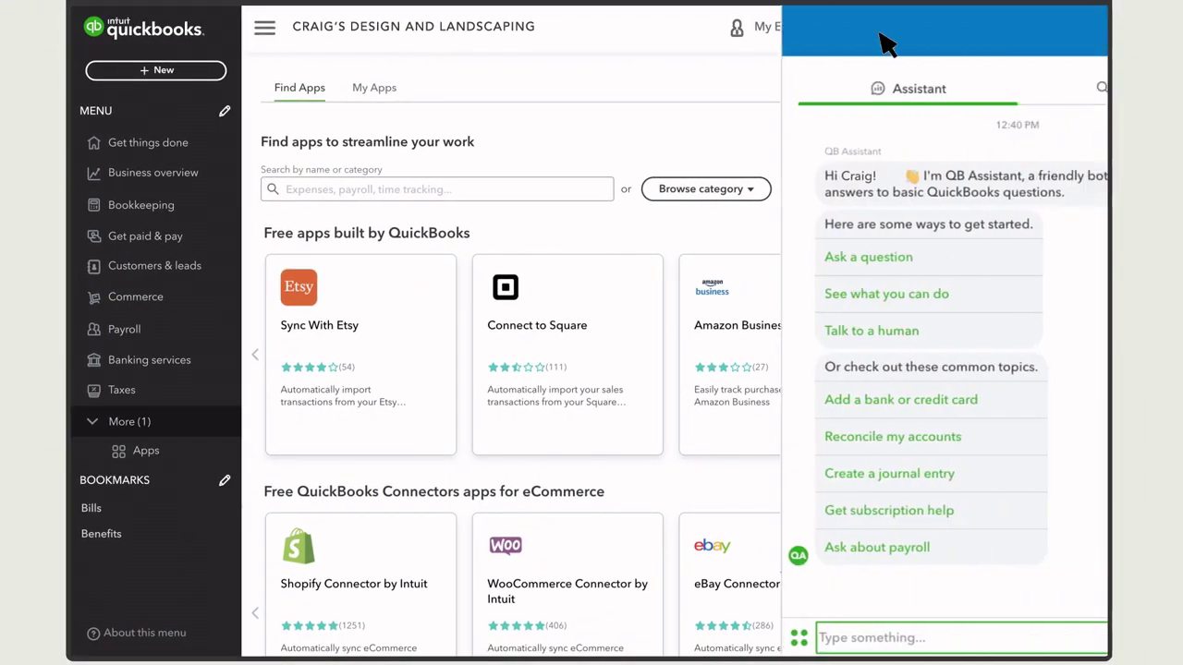